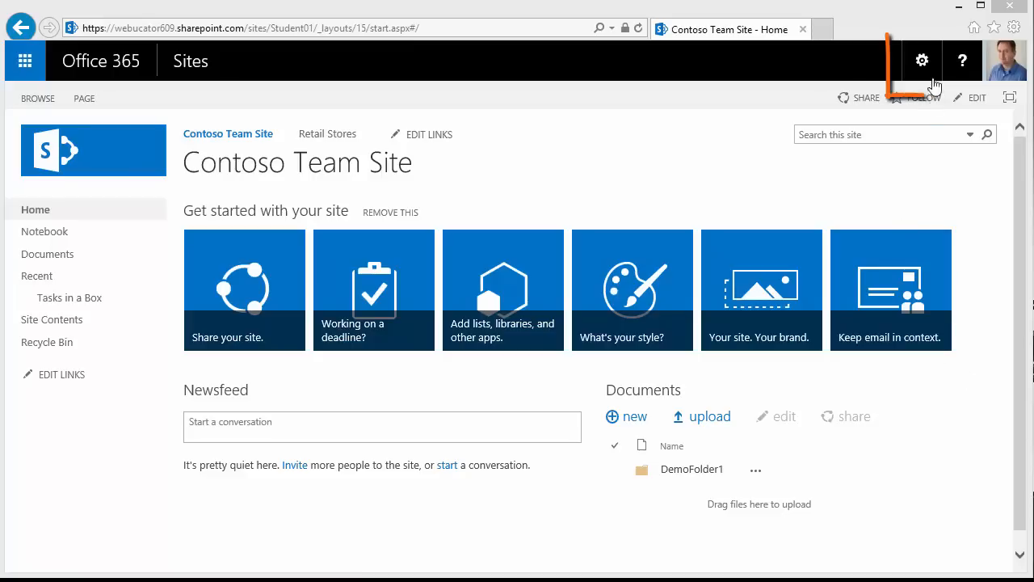
Use the Settings gear's Add an app option to list apps available for Contoso Team Site.
left_click(922, 63)
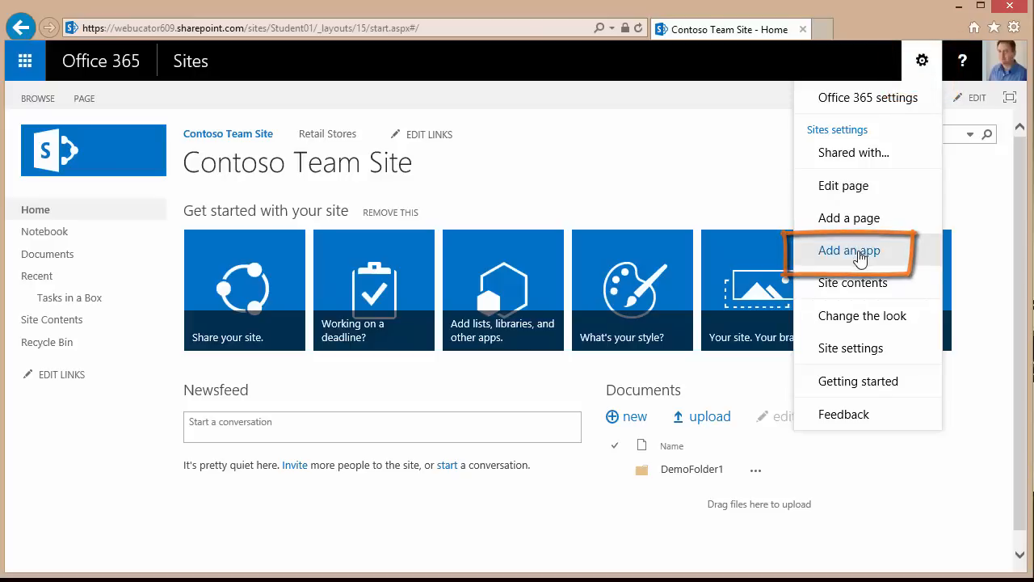
left_click(859, 254)
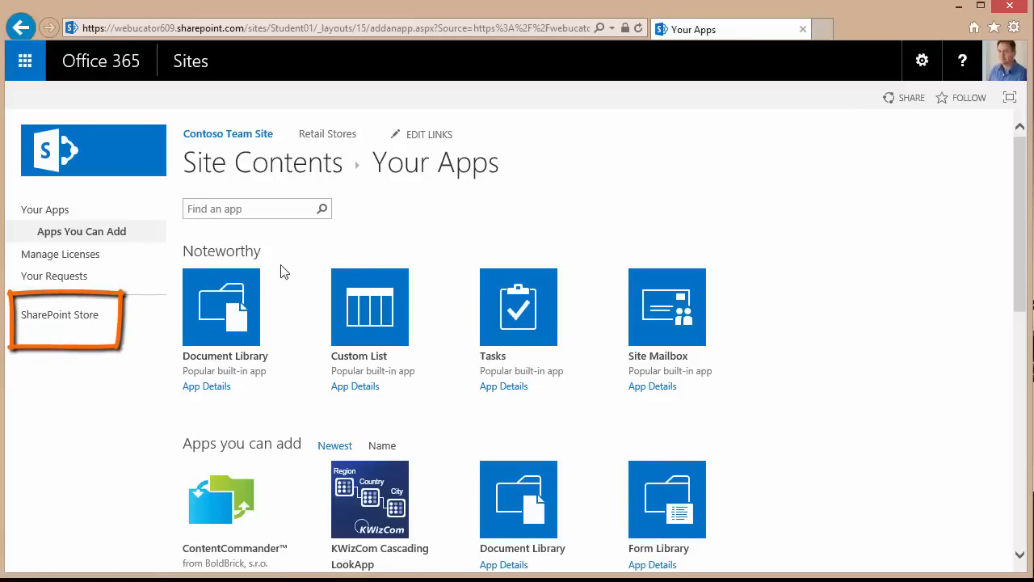
Search the SharePoint Store for 'Tasks in a box'.
left_click(80, 317)
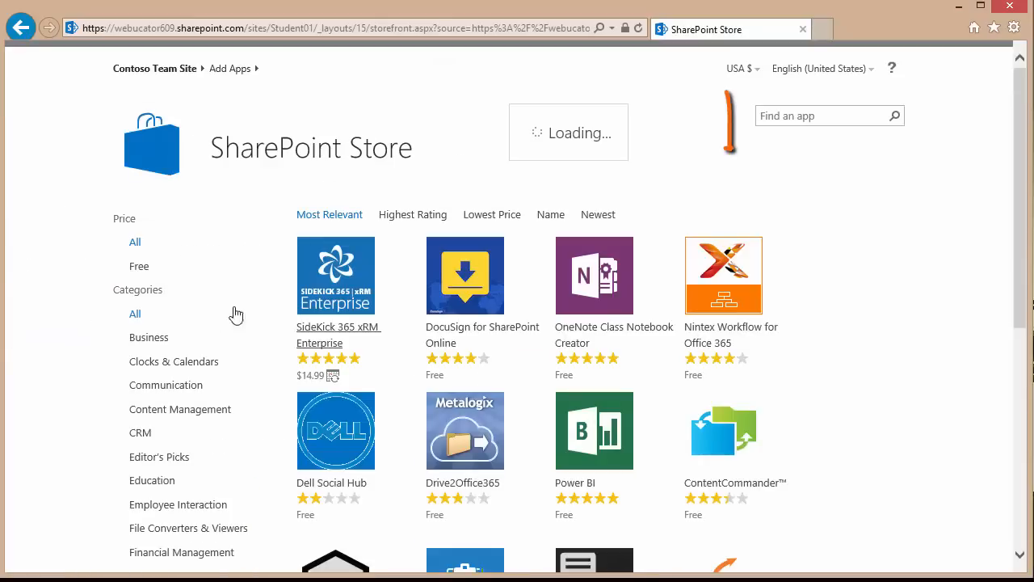
left_click(781, 115)
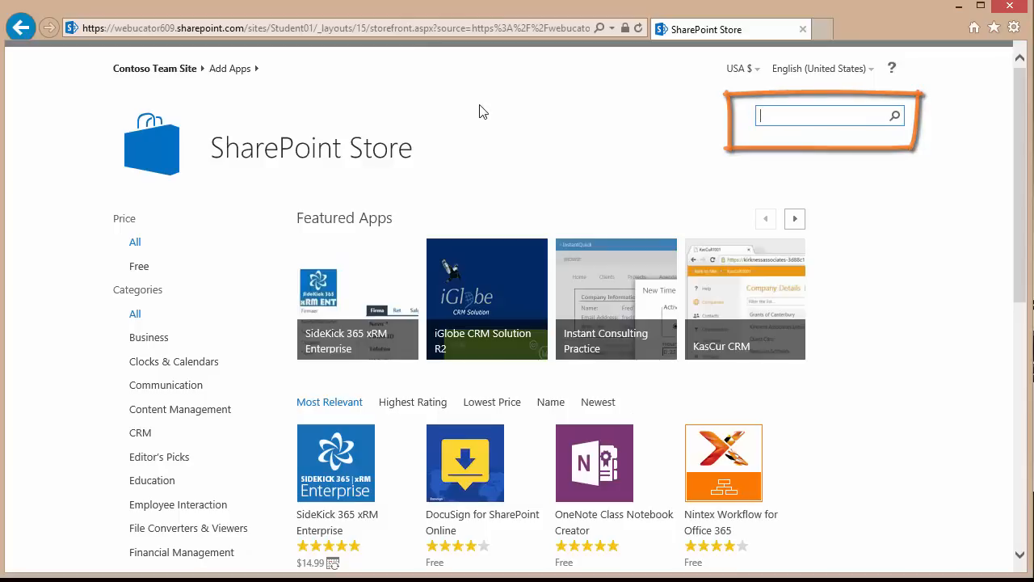
type("Tasks in a box")
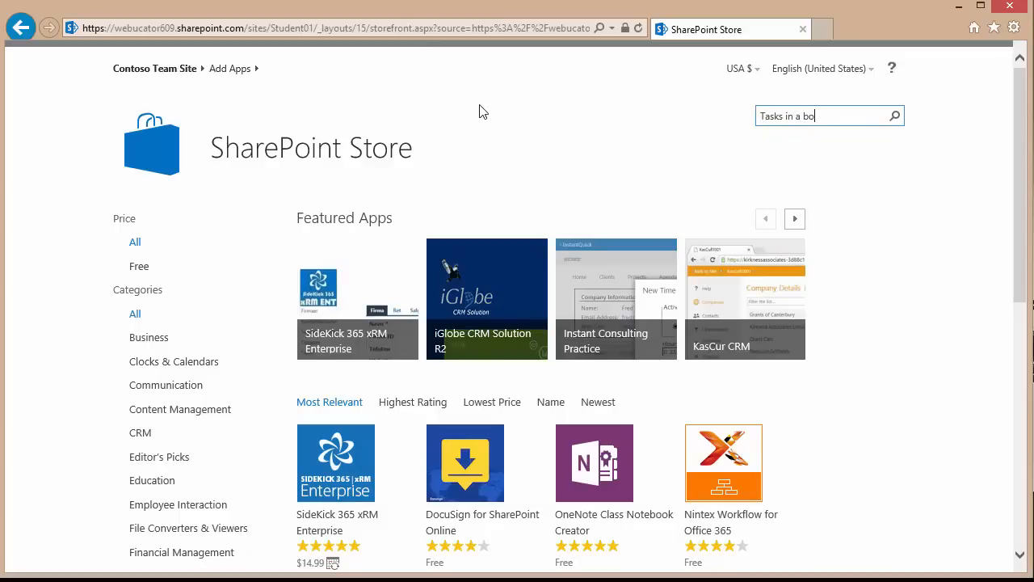
key("Return")
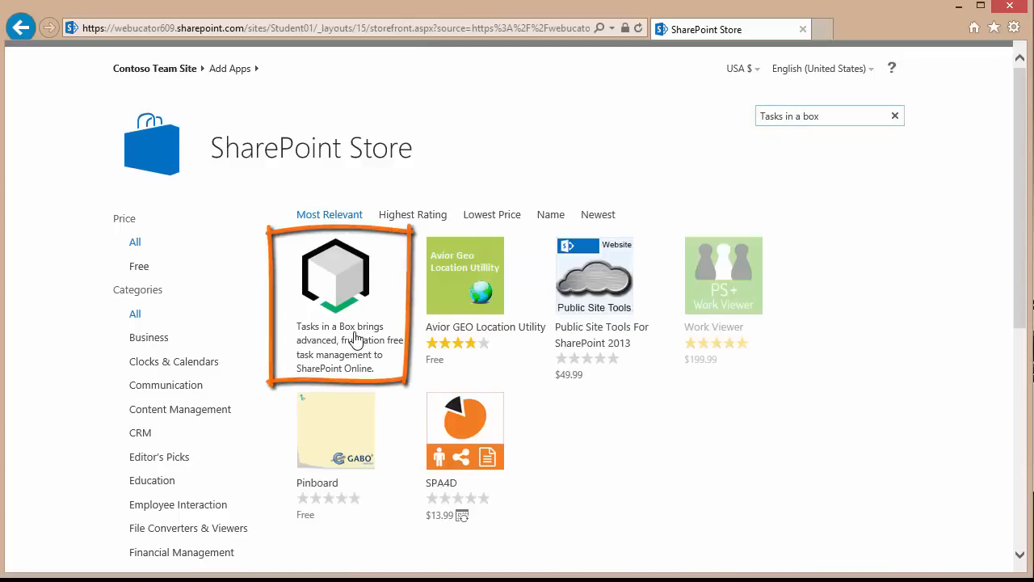
Review the Tasks in a Box app details, then return to the Contoso Team Site home page.
left_click(347, 338)
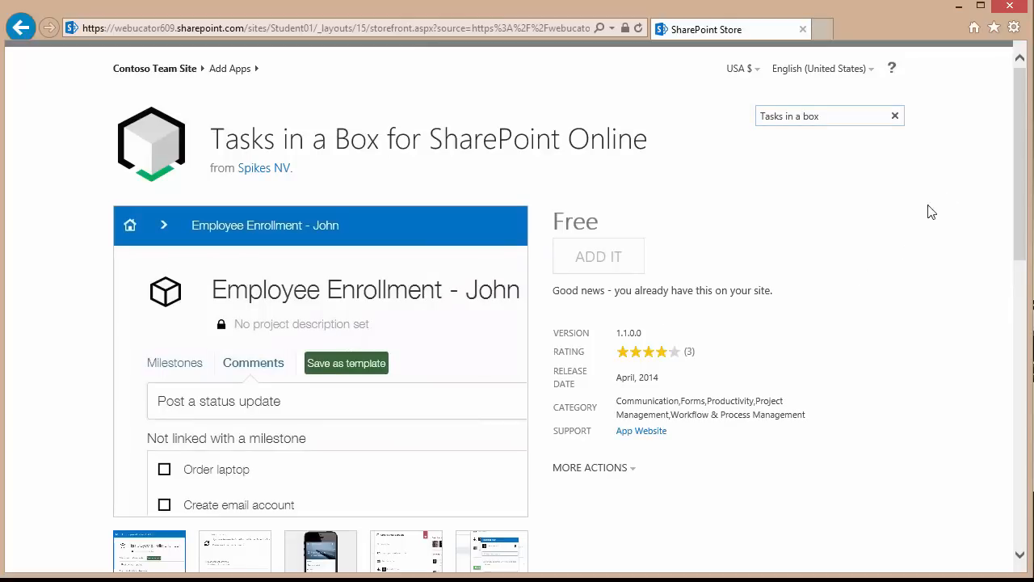
left_click_drag(1018, 169, 1012, 199)
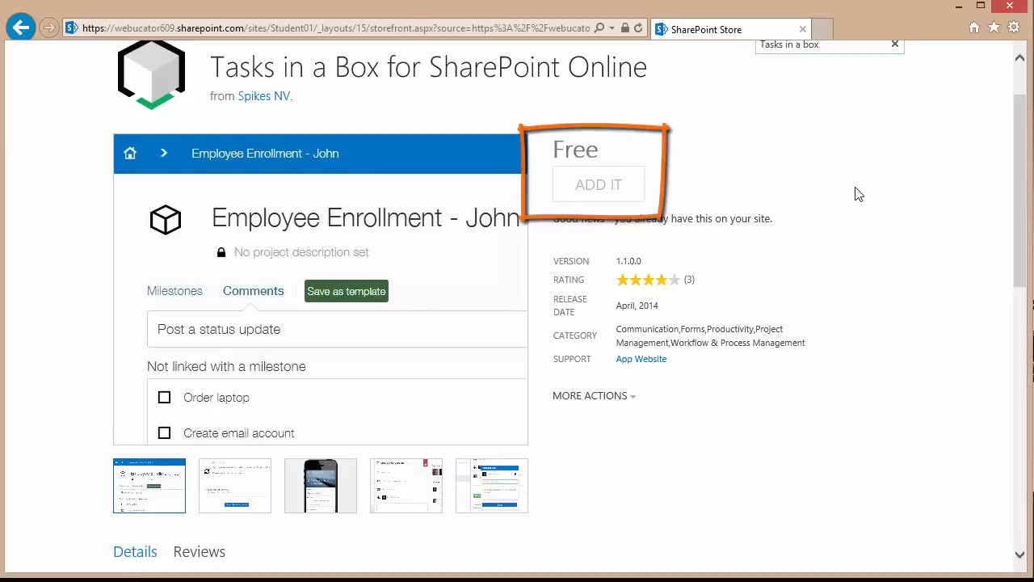
scroll(978, 250, "up", 2)
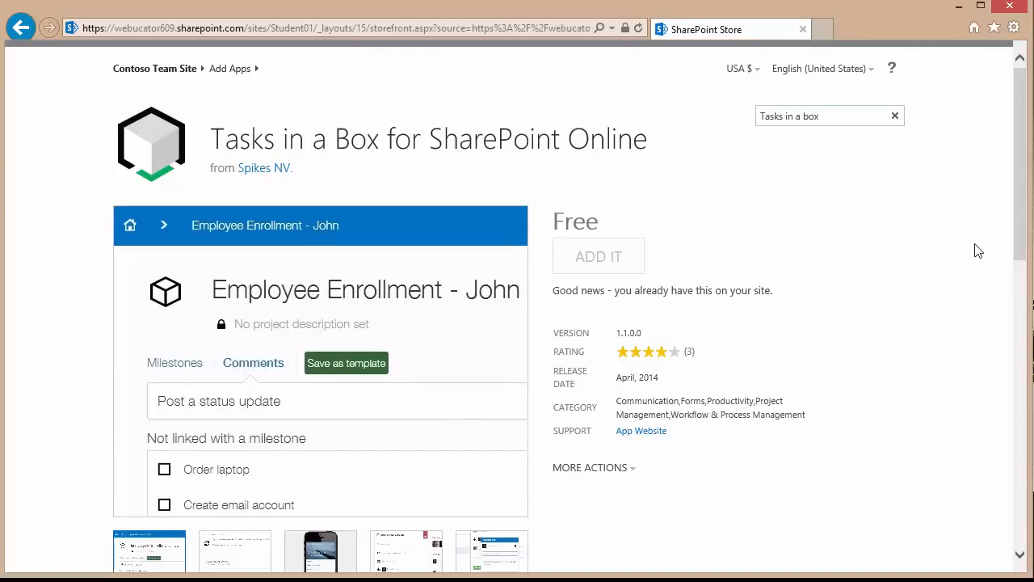
left_click(134, 71)
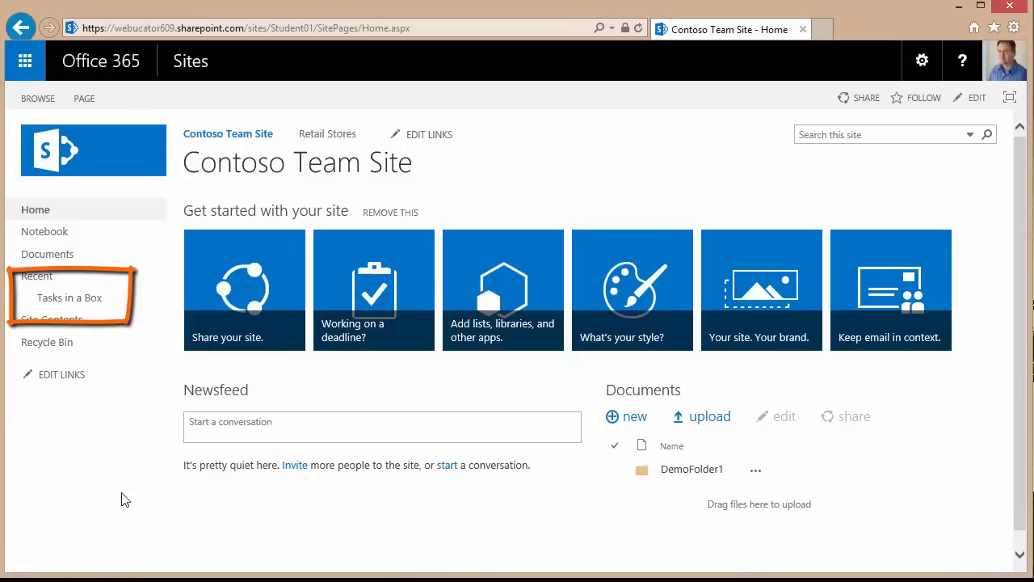
Launch Tasks in a Box from the Recent items in the site's left navigation.
left_click(84, 303)
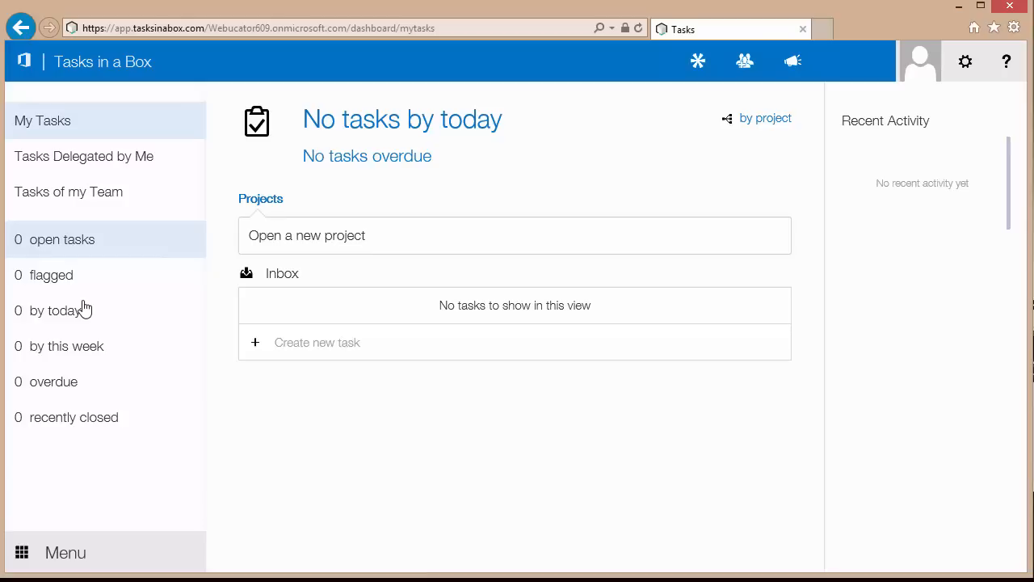
left_click(966, 66)
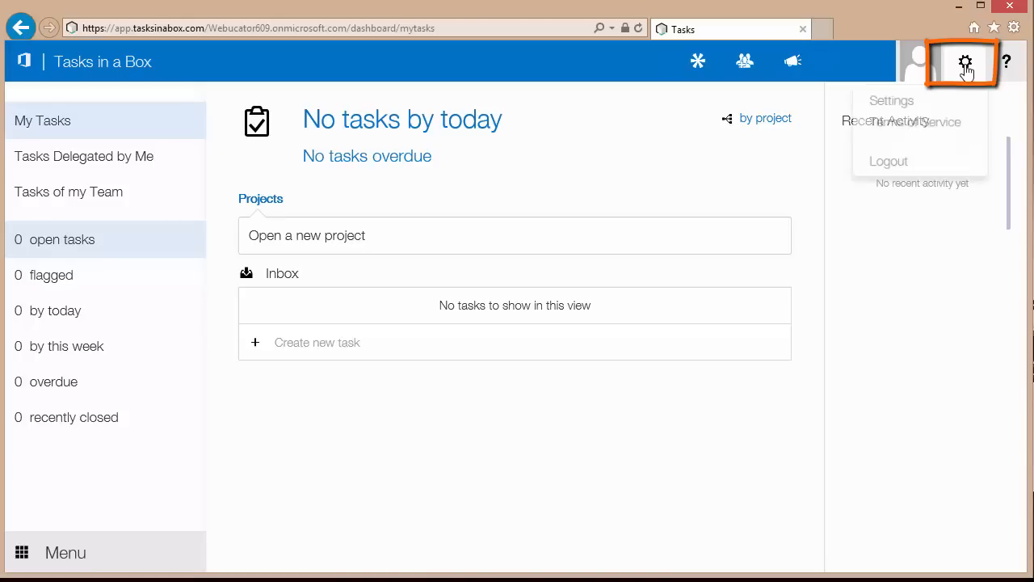
left_click(904, 108)
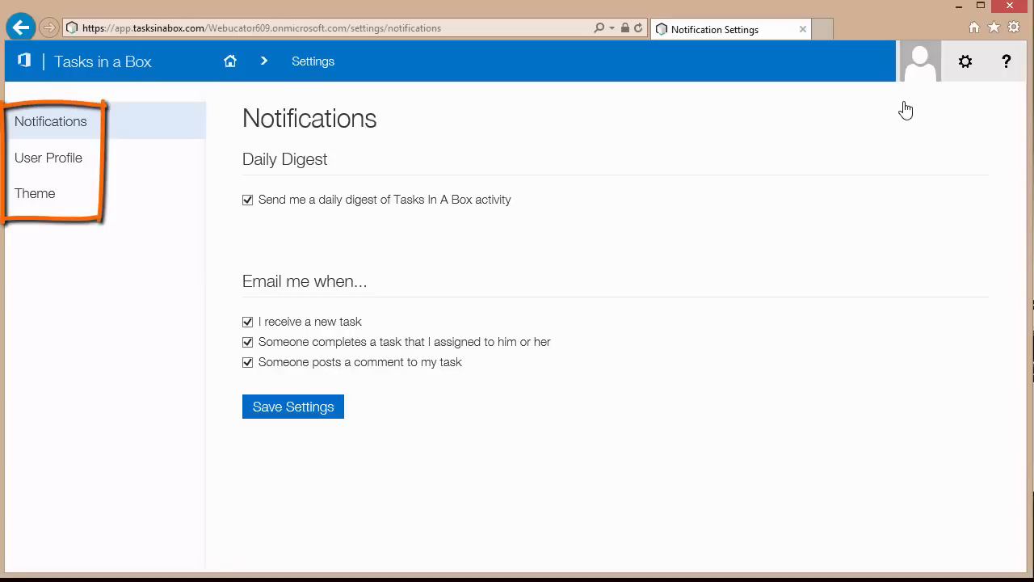
left_click(34, 167)
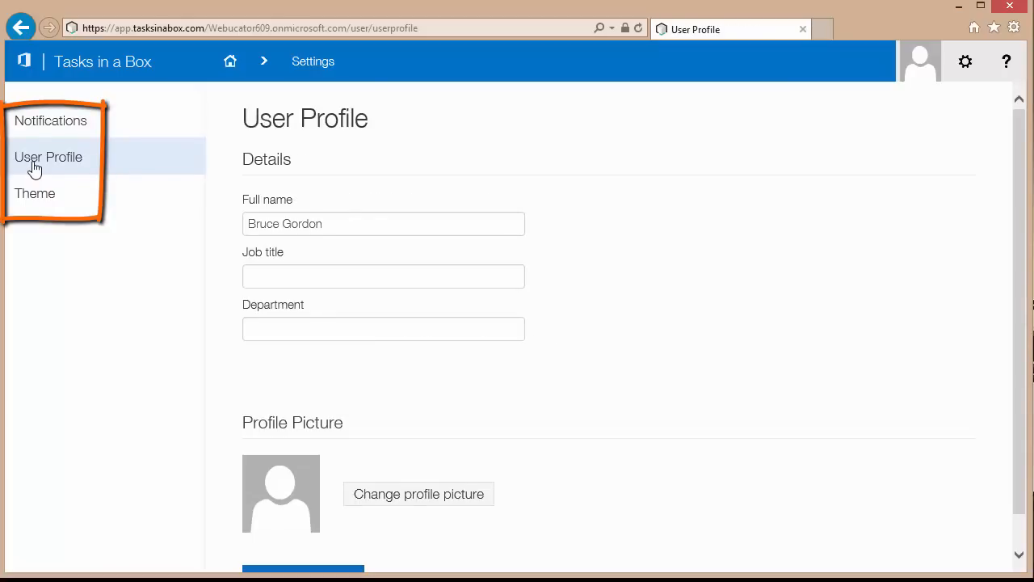
left_click(30, 200)
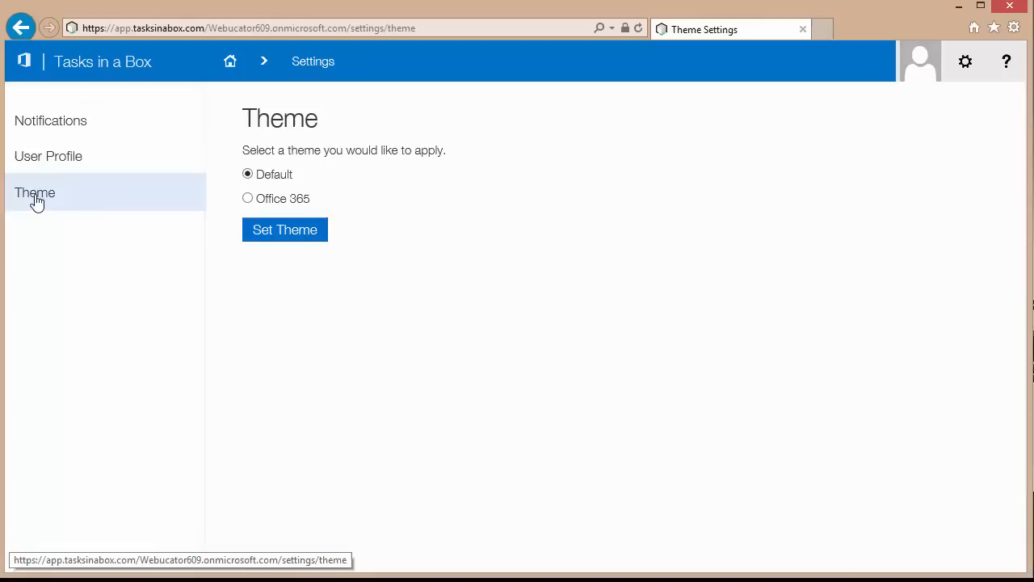
left_click(231, 67)
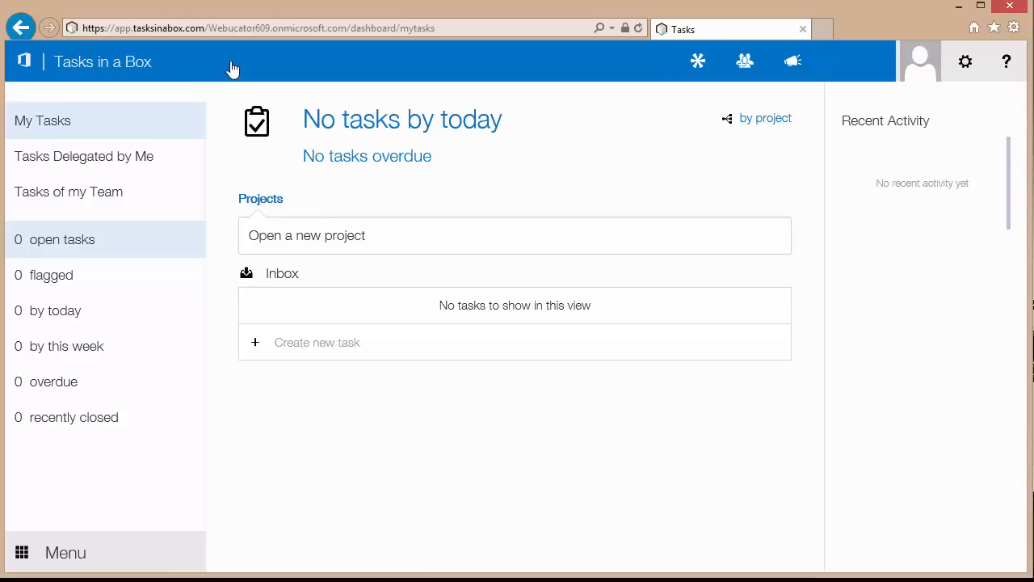
Add 'Take out the Trash' and 'Pickup Kids' to the Inbox and open Pickup Kids' details.
left_click(278, 345)
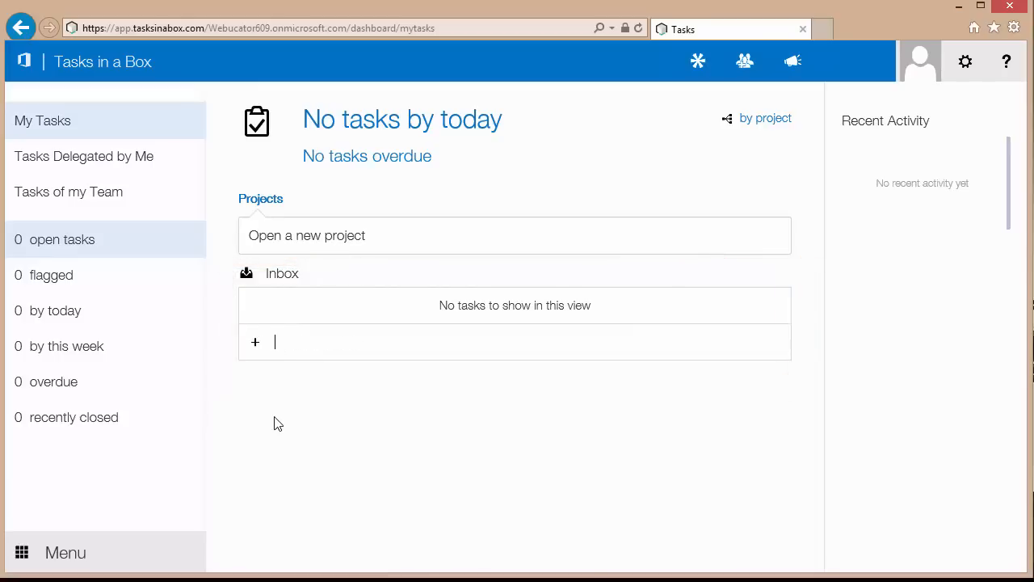
type("Take out the Trash")
key("Return")
type("P")
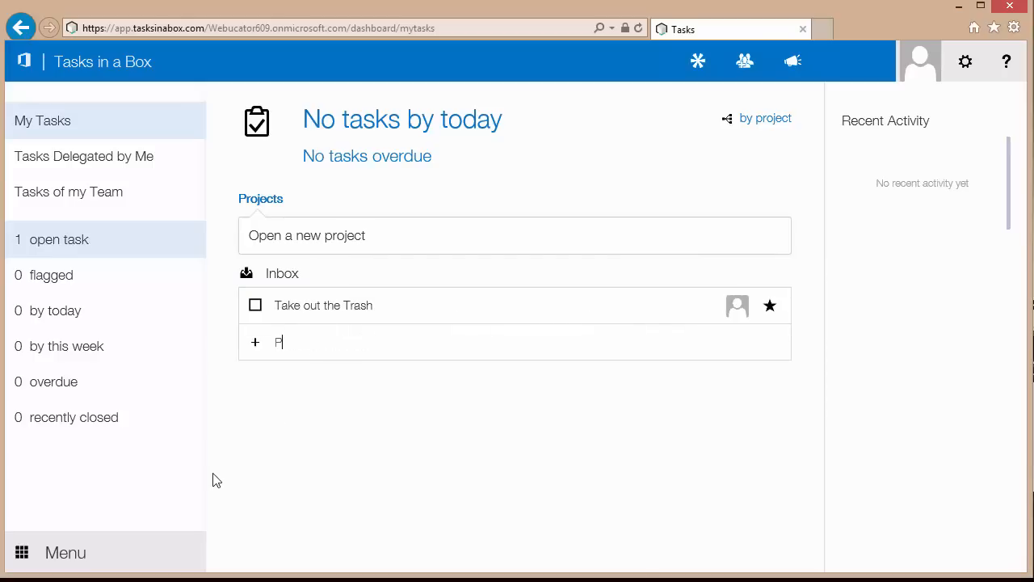
type("ickup Kids")
key("Return")
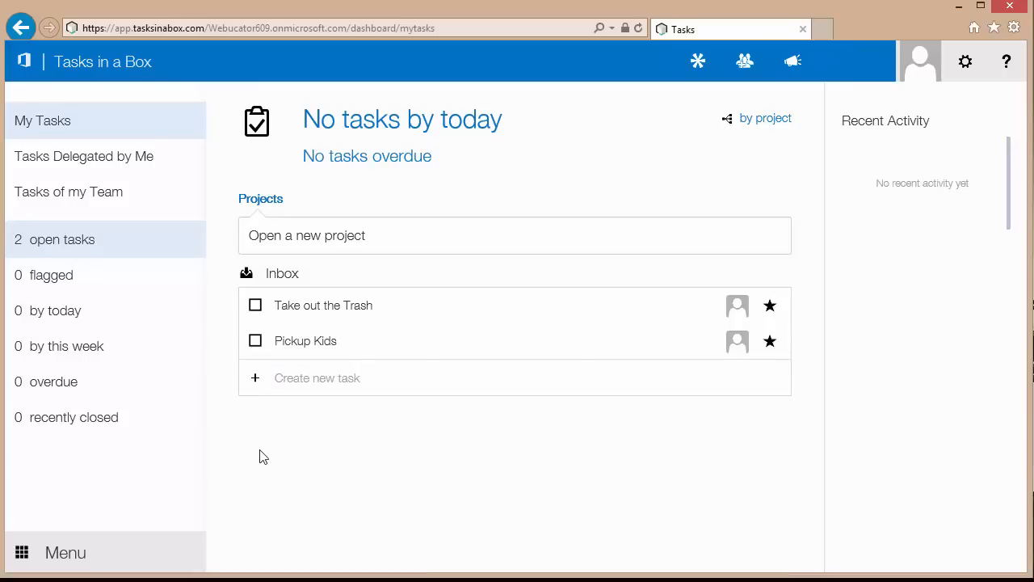
left_click(312, 346)
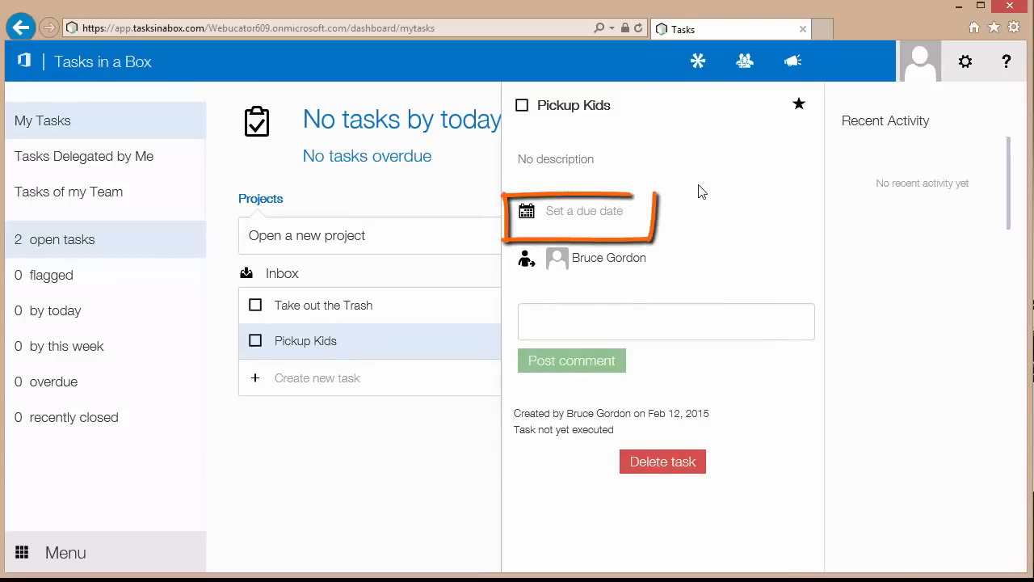
Set Pickup Kids' due date to today, the 12th, and close its details.
left_click(600, 213)
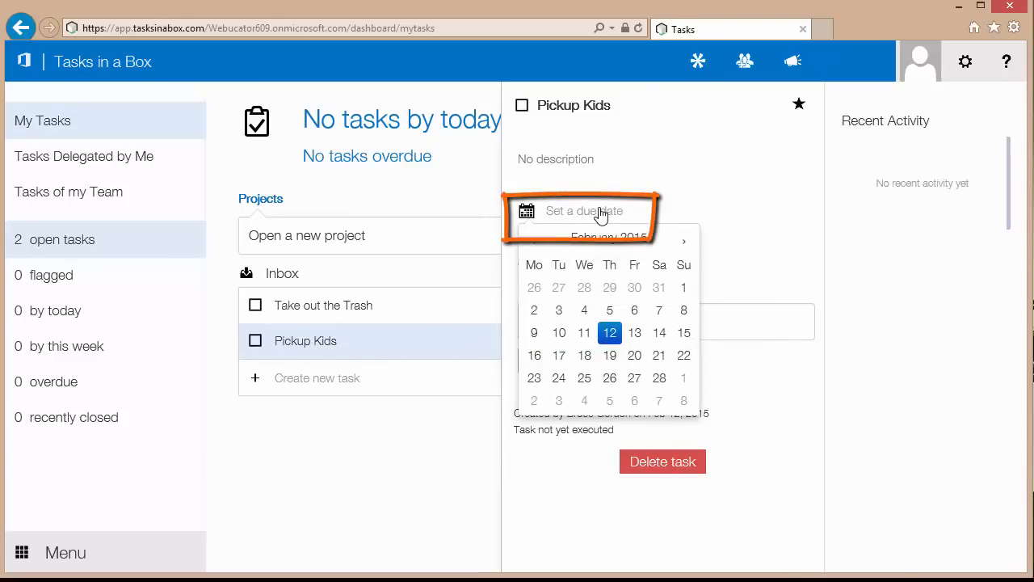
left_click(610, 332)
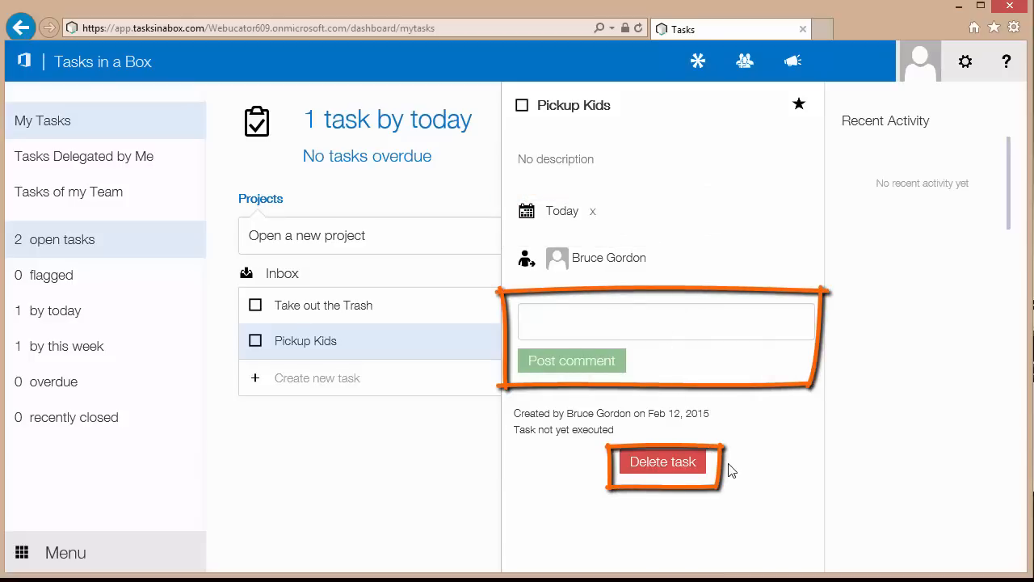
left_click(465, 483)
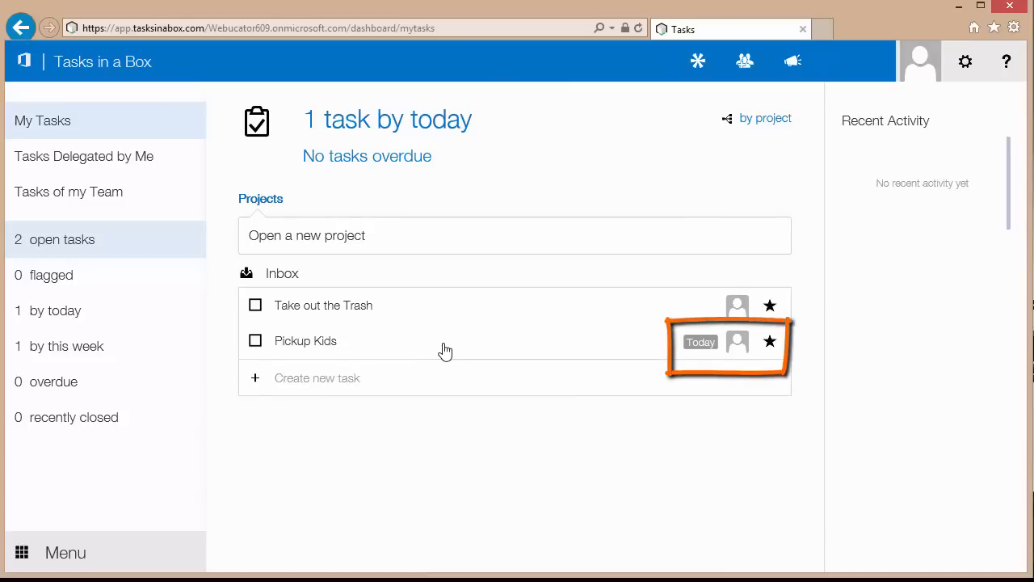
Flag Pickup Kids, view flagged then all open tasks, and start a new project.
left_click(772, 346)
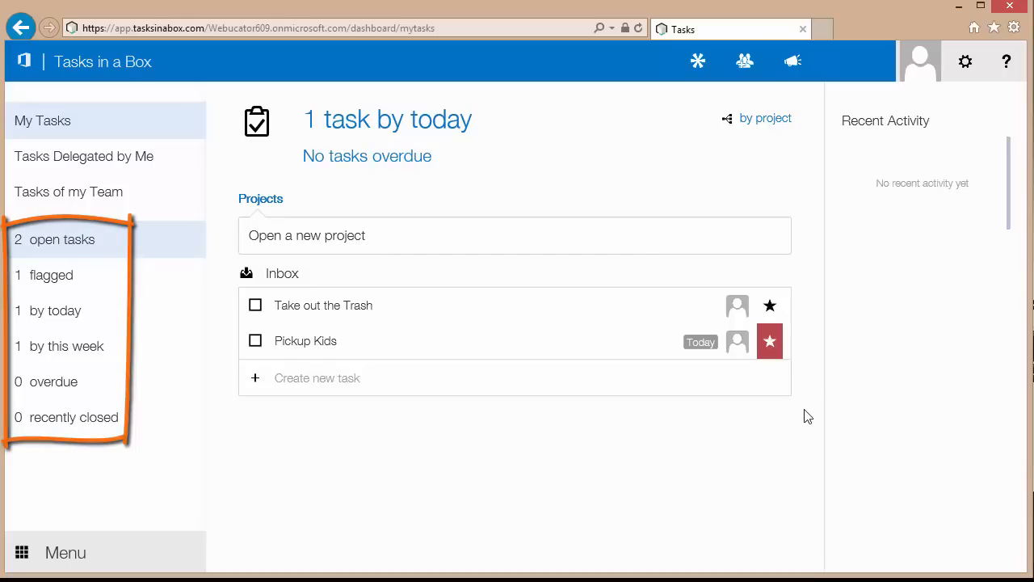
left_click(48, 279)
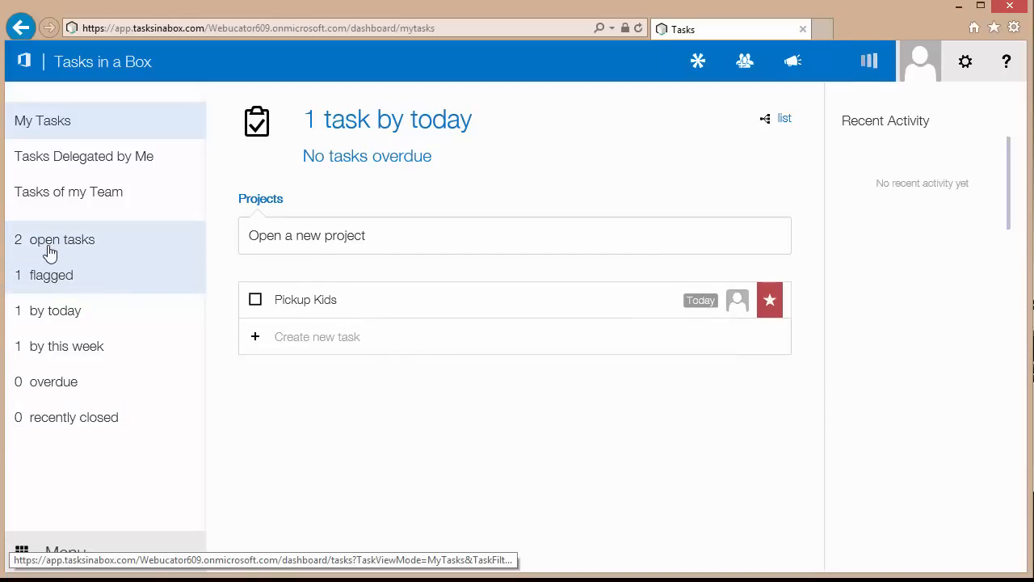
left_click(47, 252)
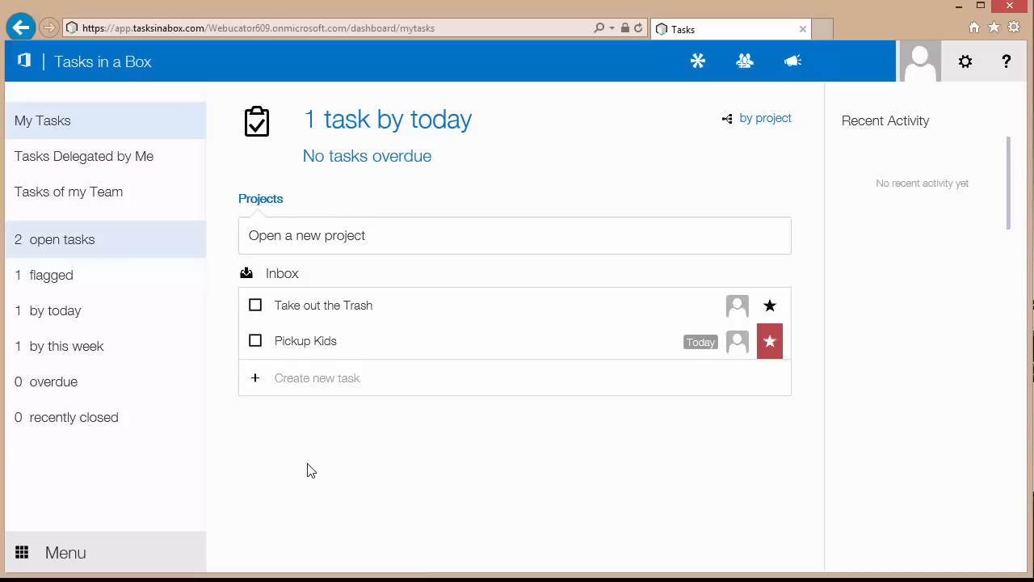
left_click(310, 238)
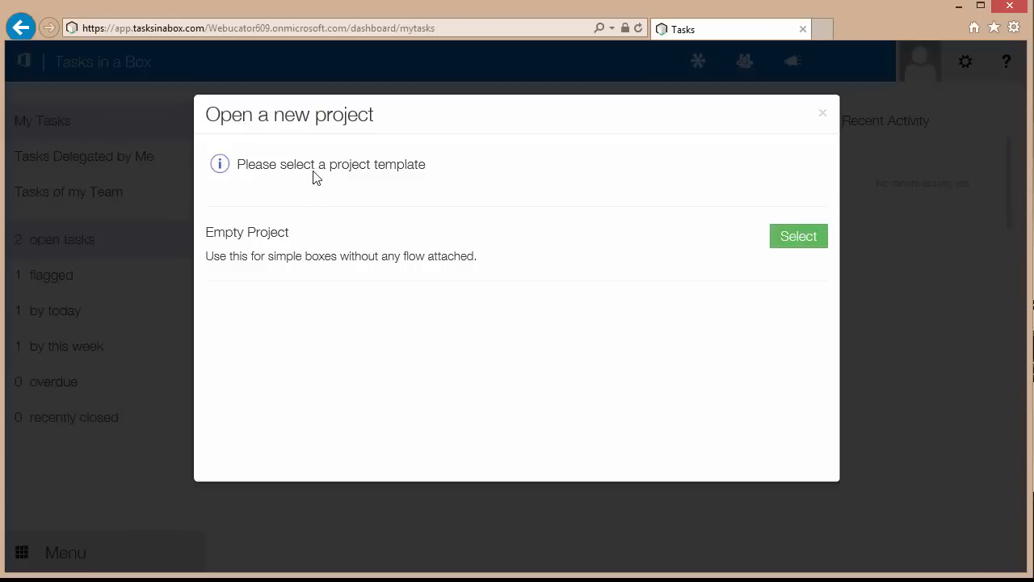
Create public Empty Project 'Insall New Email Server' with description 'Install new server'.
left_click(799, 244)
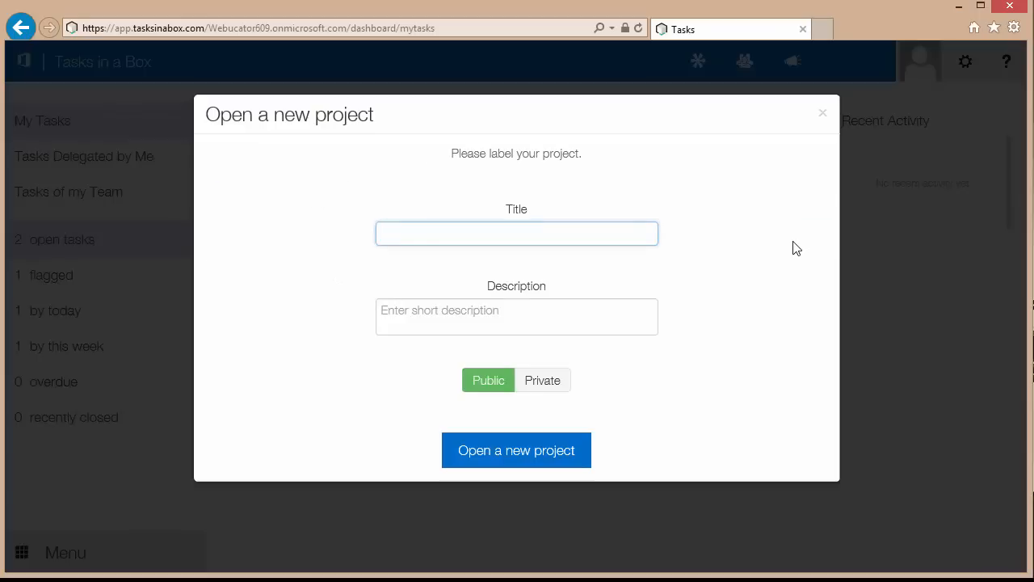
type("Insall New Email Server")
left_click(617, 323)
type("Install new server")
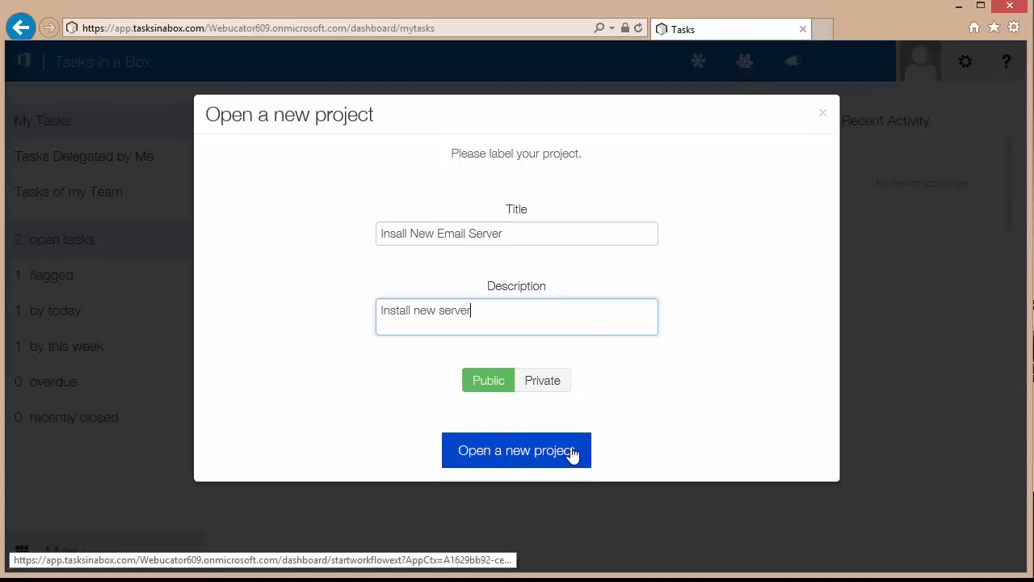
left_click(510, 451)
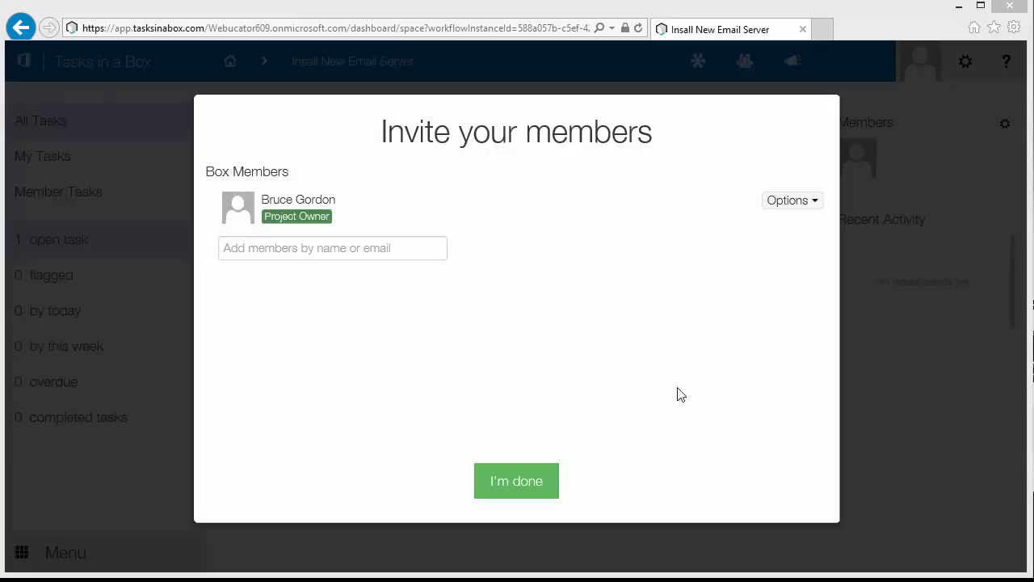
Skip inviting members, then add tasks 'Purchase new hardware' and 'Purchase OS' to the project.
left_click(507, 483)
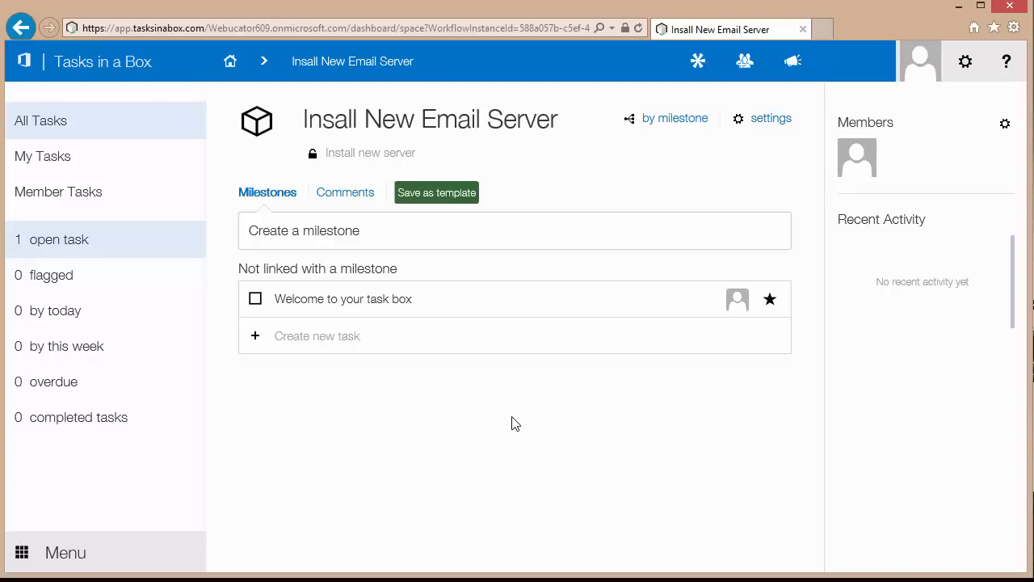
left_click(328, 337)
type("Purchase new hardware")
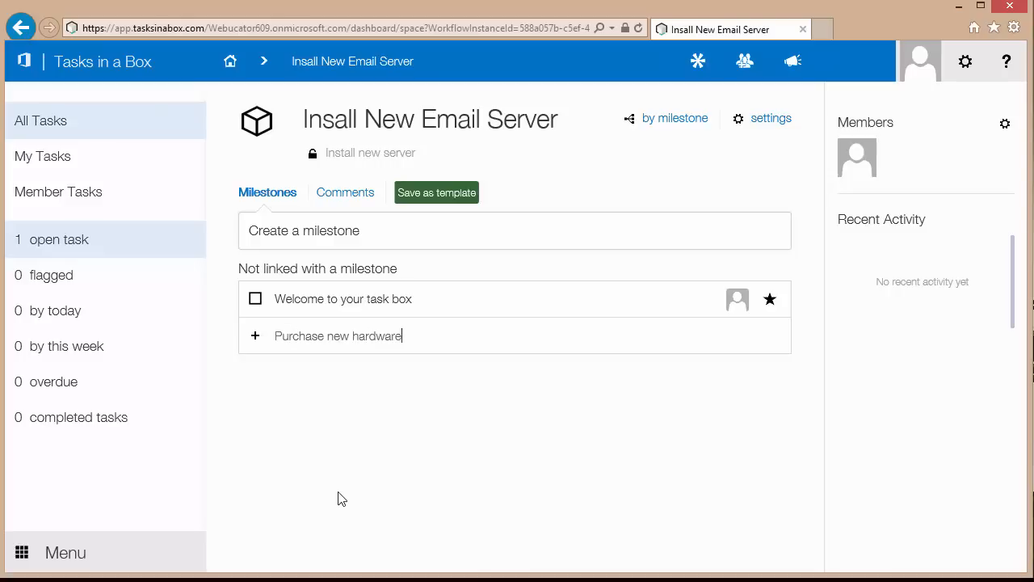
key("Return")
type("Purchase O")
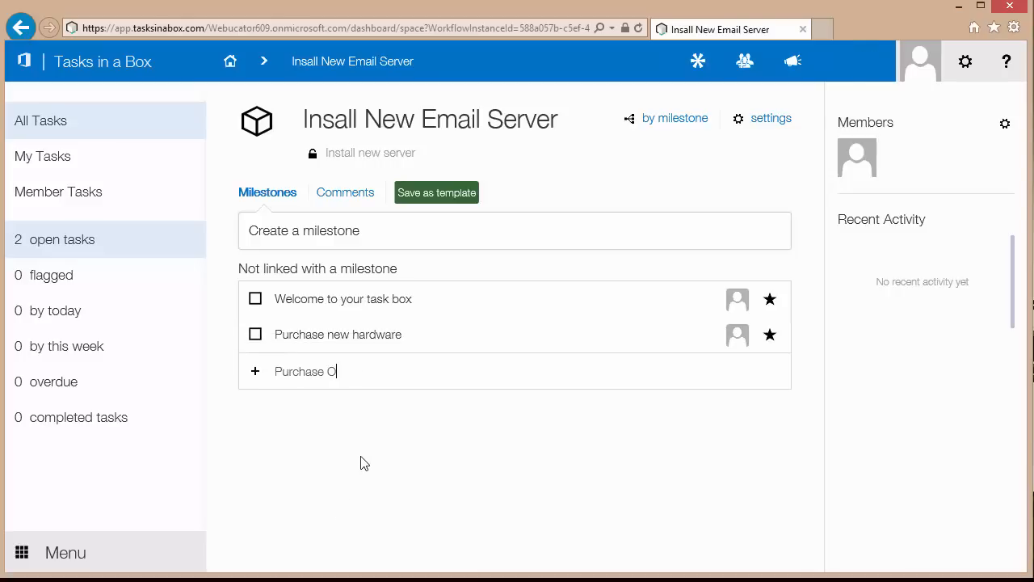
type("S")
key("Return")
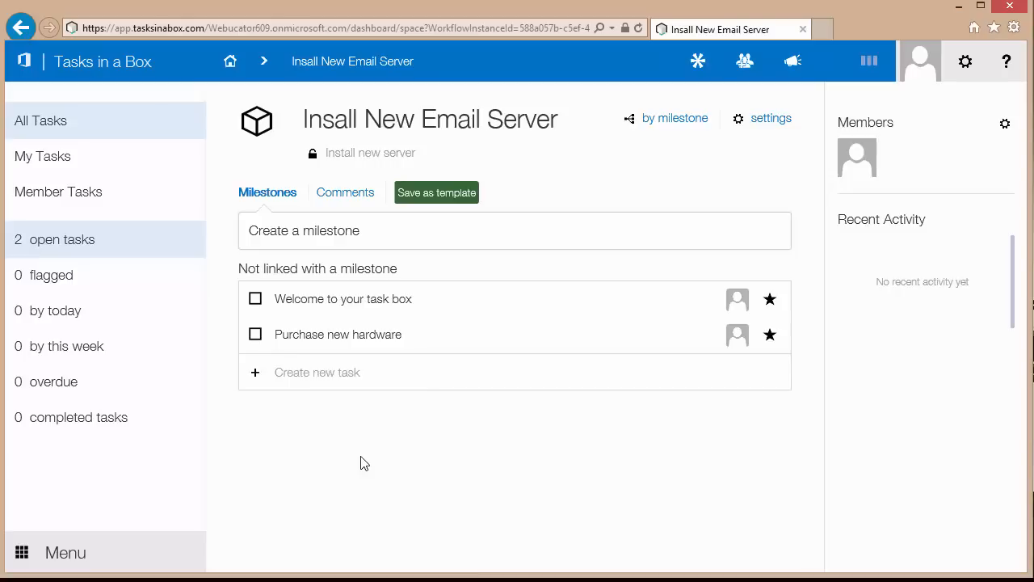
left_click(364, 343)
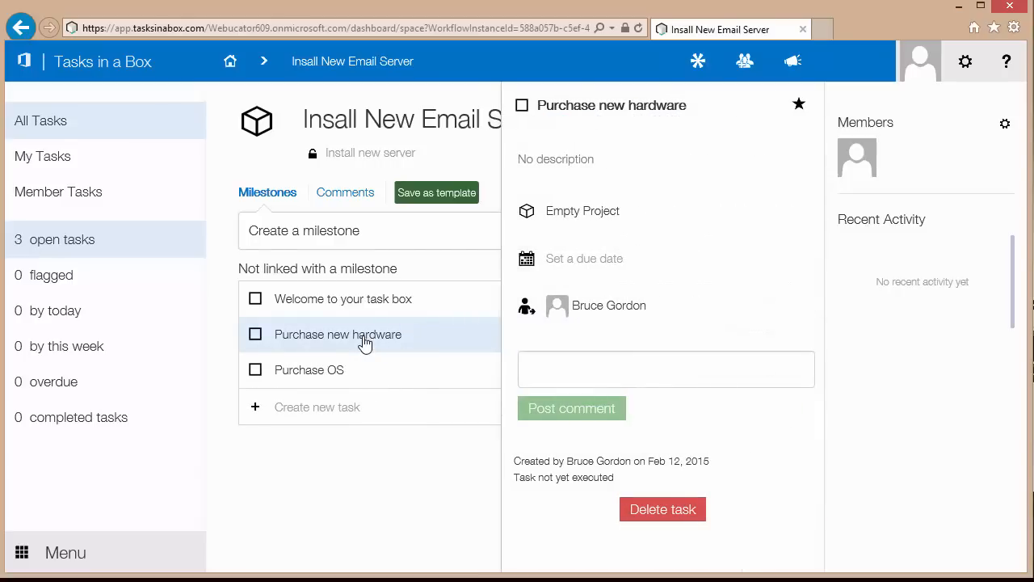
Make Purchase new hardware due February 11 (yesterday) and close its details.
left_click(575, 263)
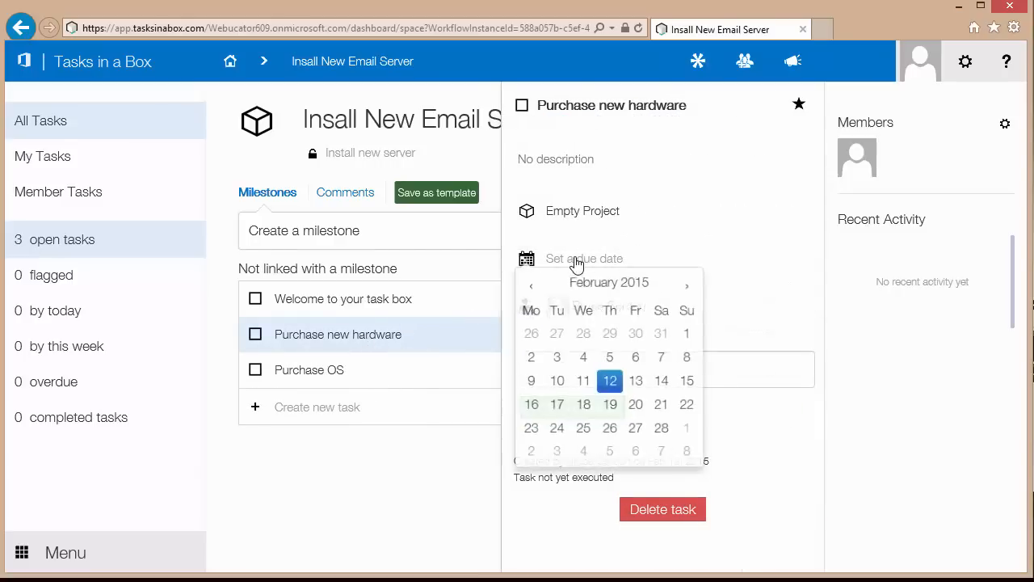
left_click(585, 383)
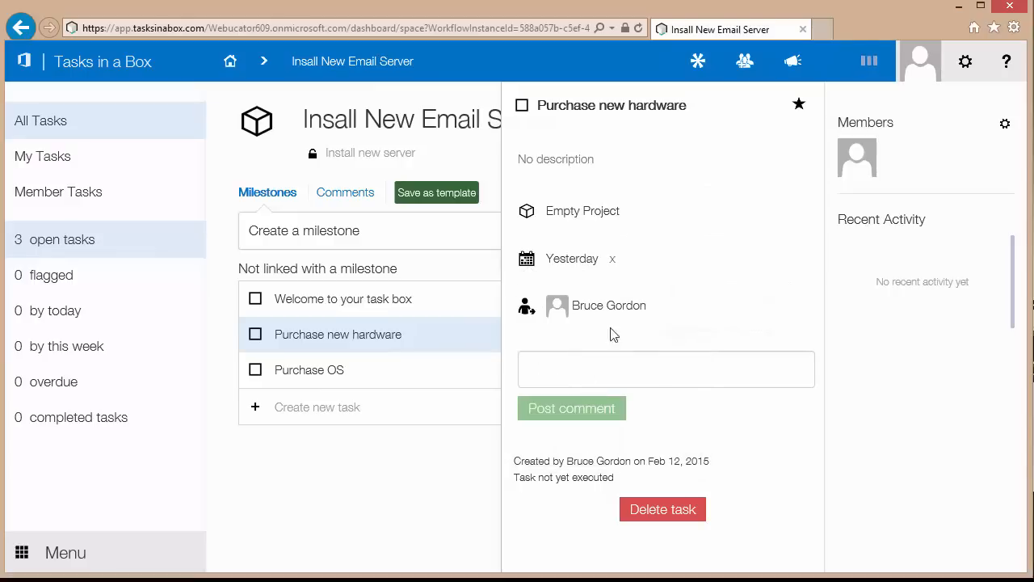
left_click(484, 489)
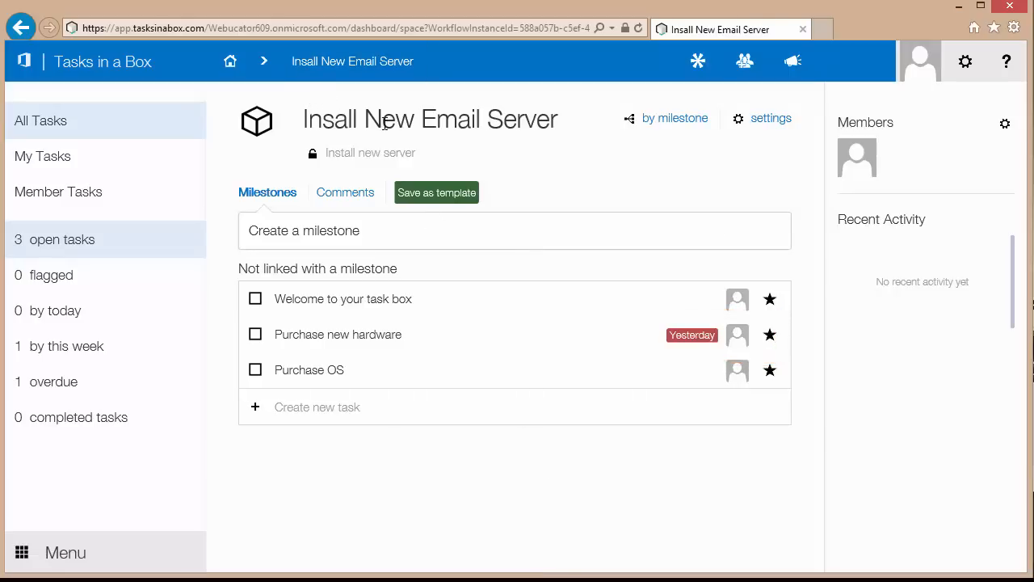
Go back to the My Tasks dashboard listing 5 open Inbox and Insall New Email Server tasks.
left_click(233, 65)
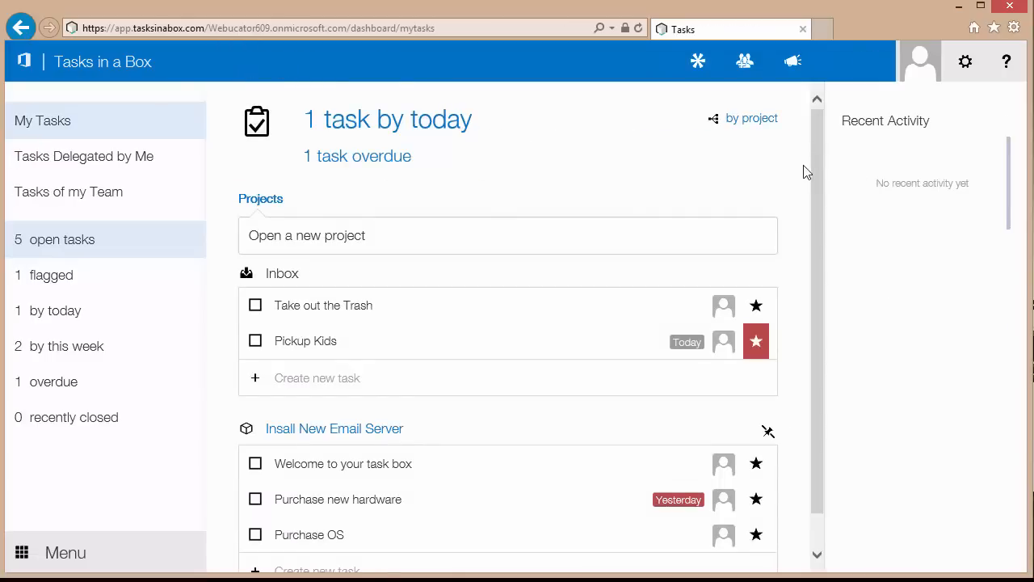
left_click_drag(816, 175, 827, 229)
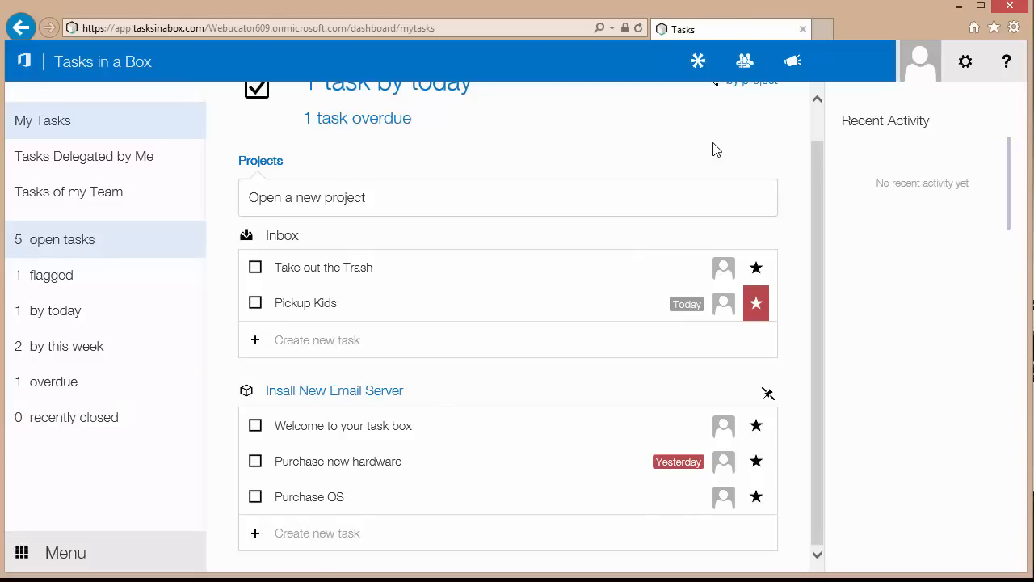
scroll(713, 148, "up", 1)
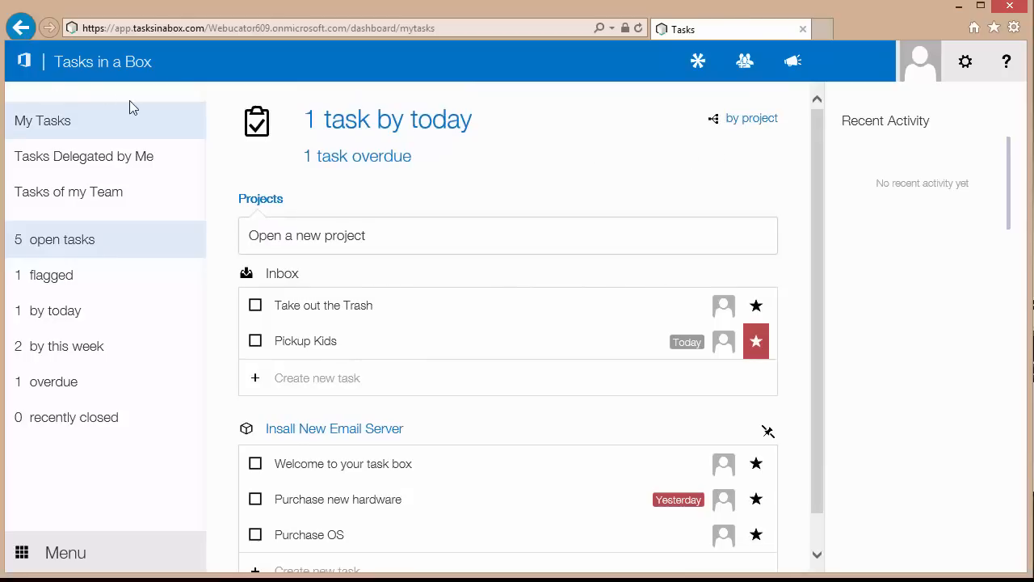
Create a new Tasks app named 'Stuff to Do' on the Contoso Team Site.
left_click(24, 68)
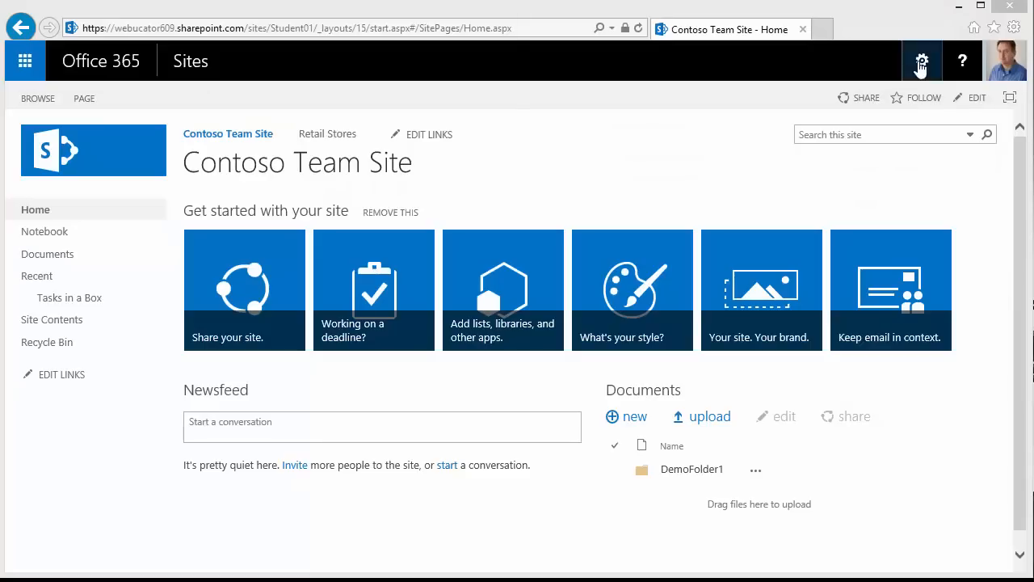
left_click(922, 64)
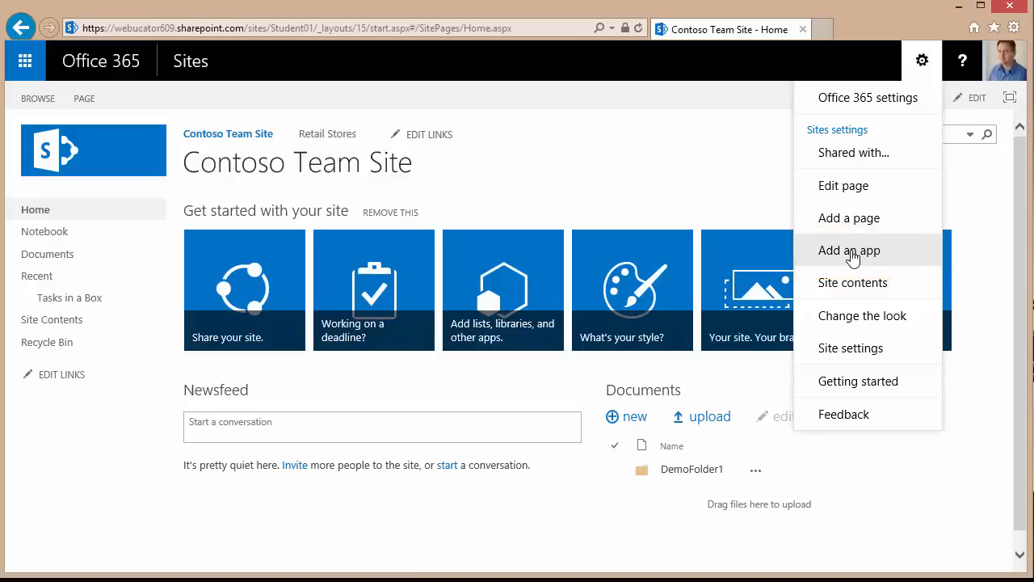
left_click(853, 255)
left_click(523, 315)
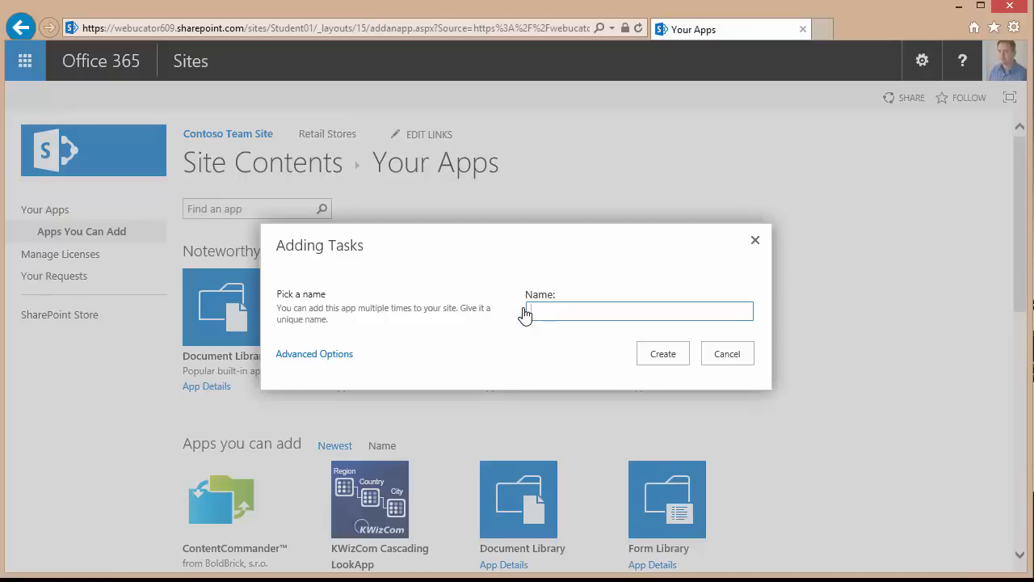
type("Stuff to Do")
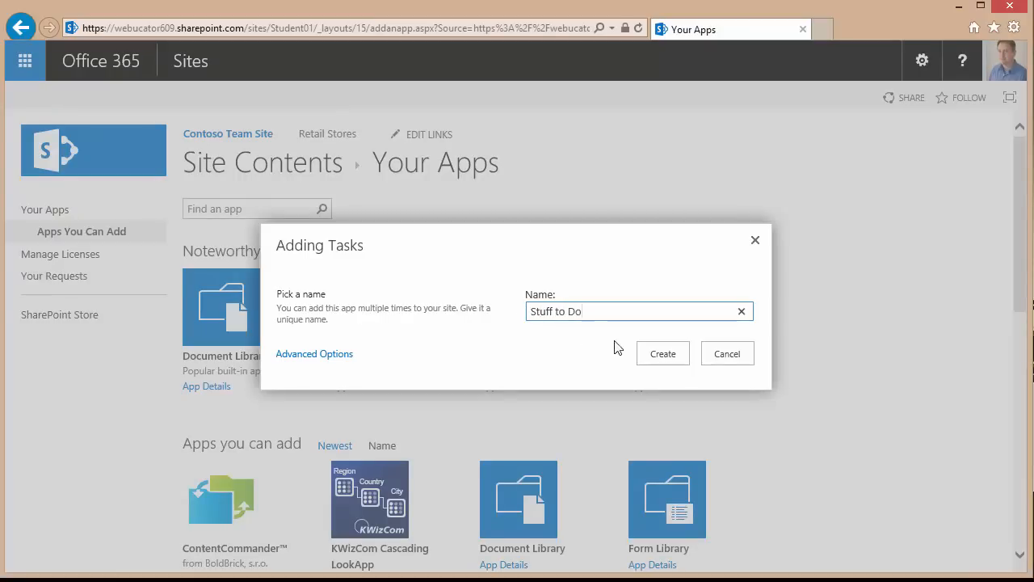
left_click(670, 353)
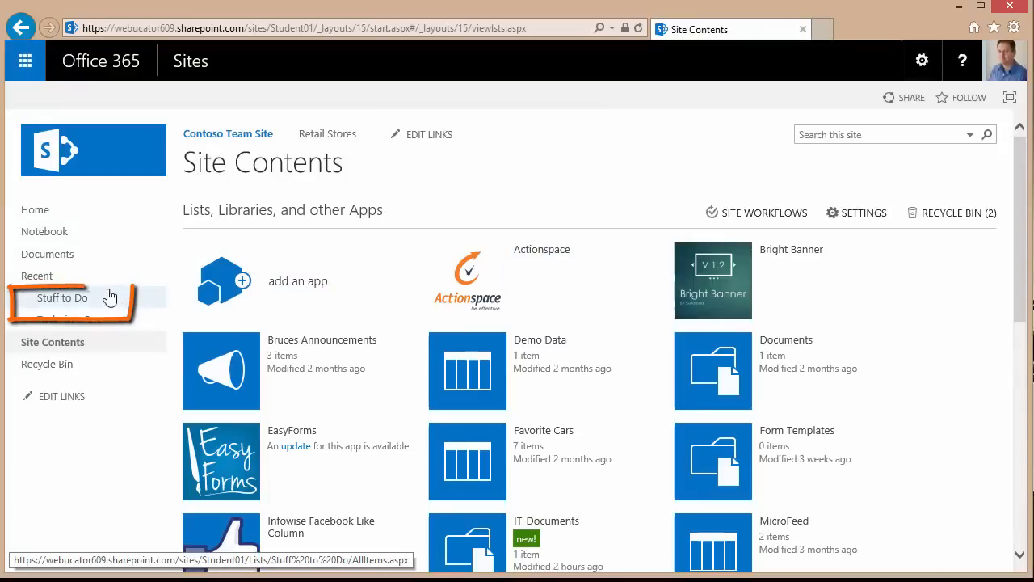
Open the Stuff to Do list and bring up its Sync to Tasks in a Box dialog.
left_click(60, 304)
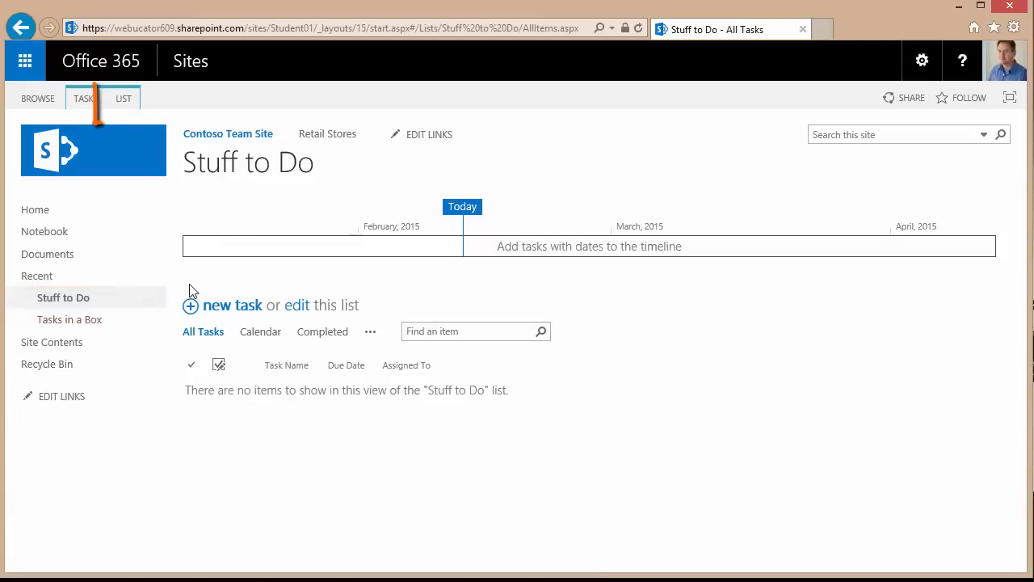
left_click(124, 98)
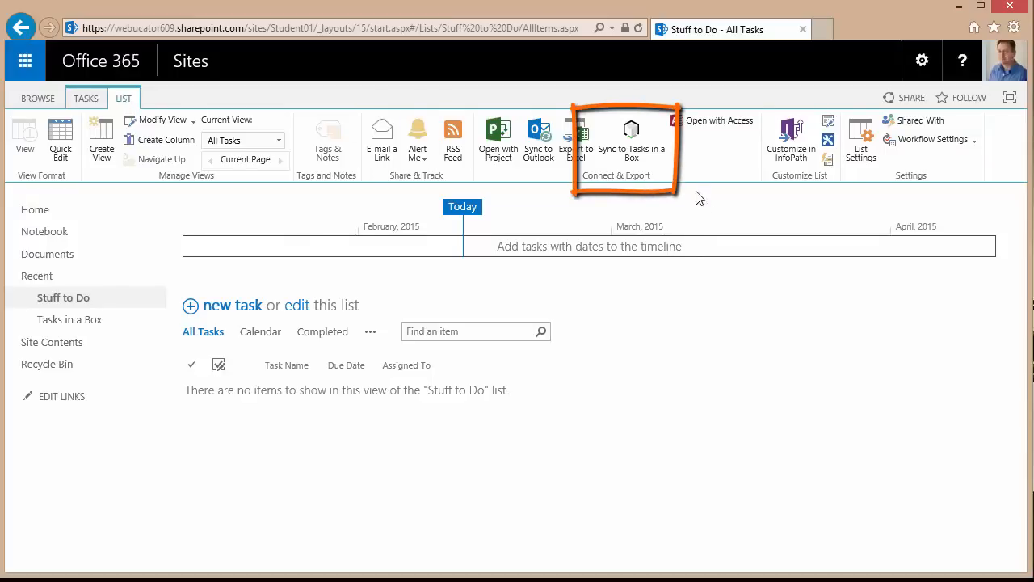
left_click(631, 136)
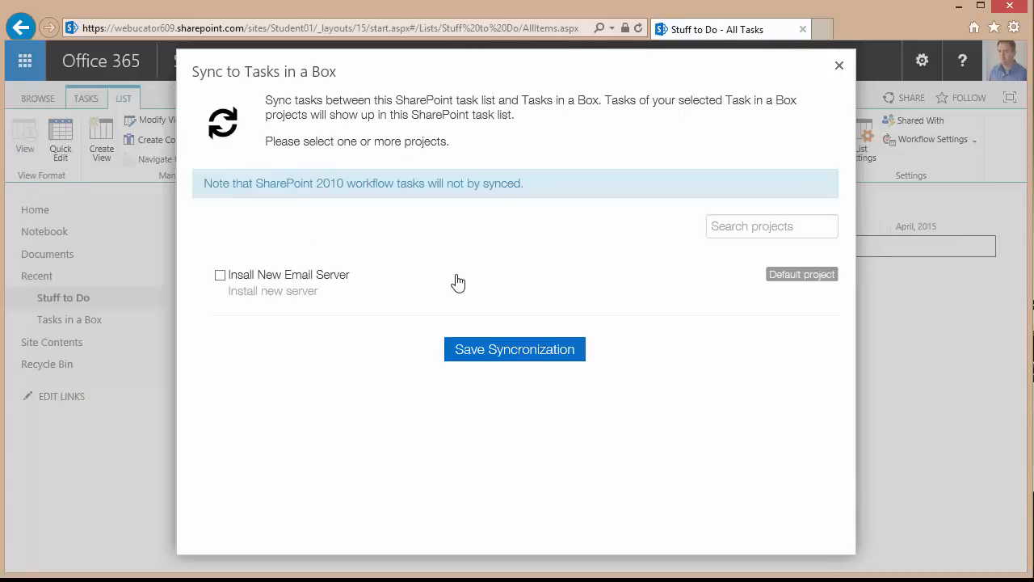
Select the Insall New Email Server project for syncing and save the synchronization.
left_click(220, 276)
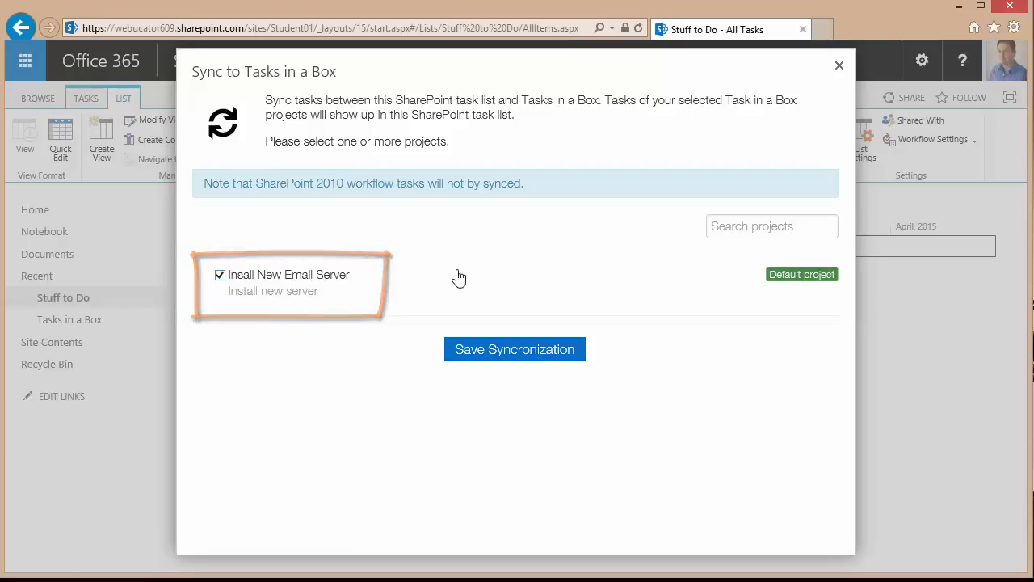
left_click(509, 354)
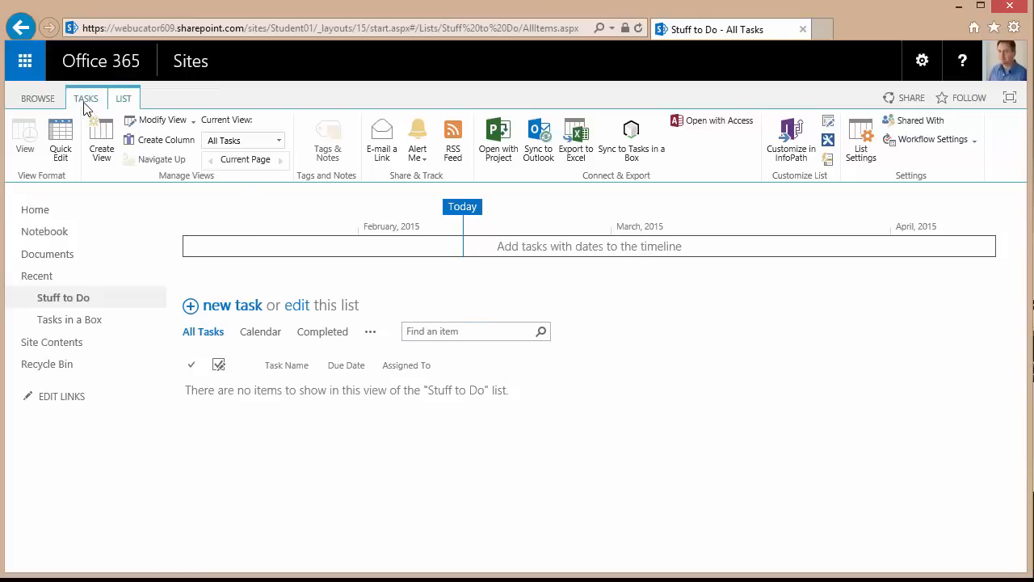
Reopen Stuff to Do from the site home and mark the synced Purchase OS task completed.
left_click(48, 99)
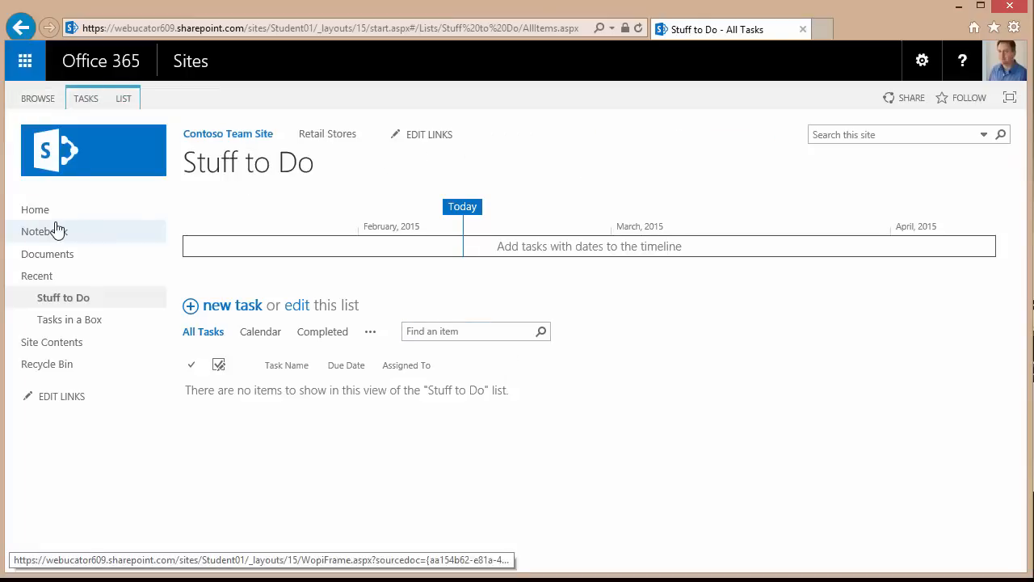
left_click(37, 212)
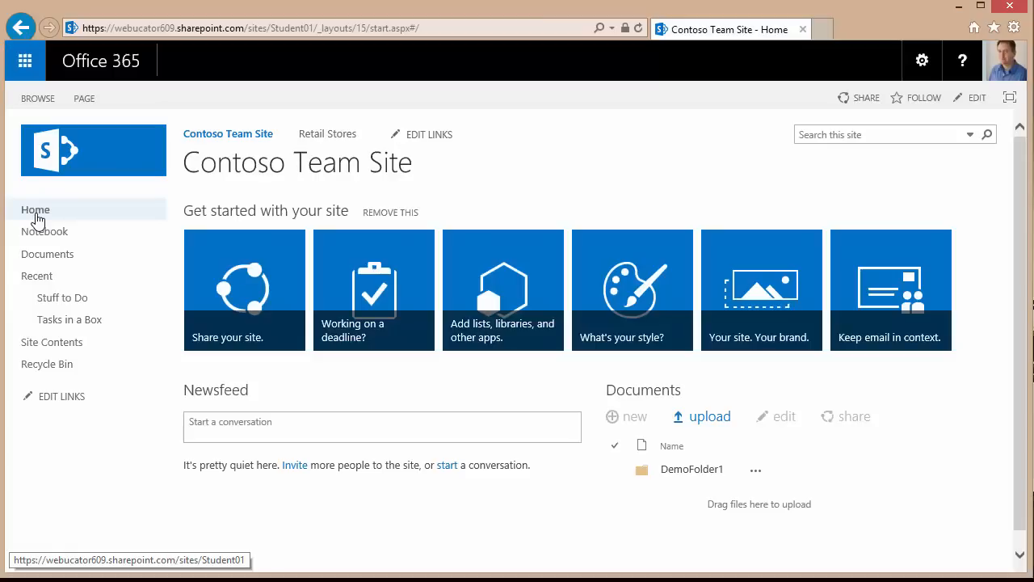
left_click(54, 303)
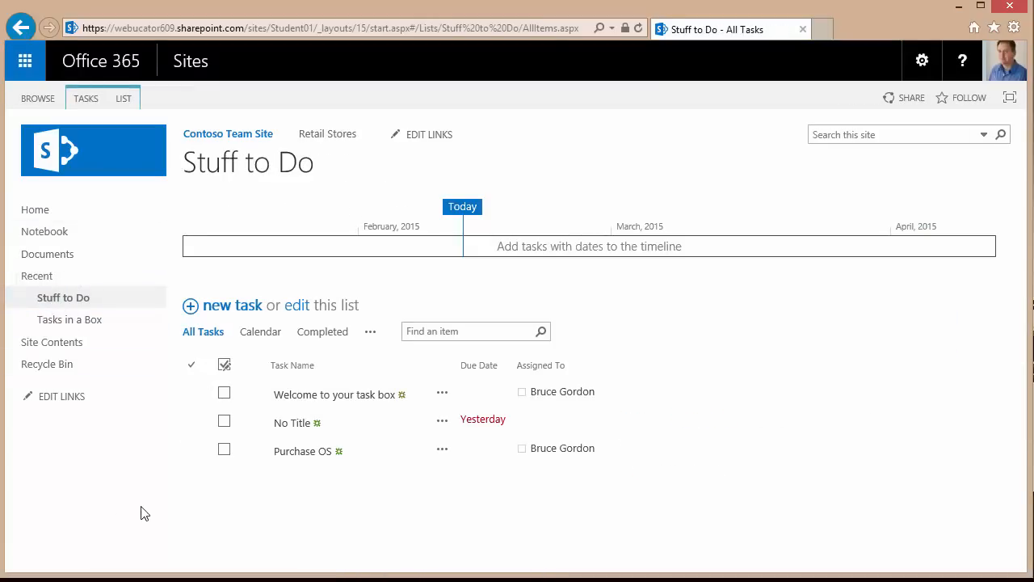
left_click(225, 450)
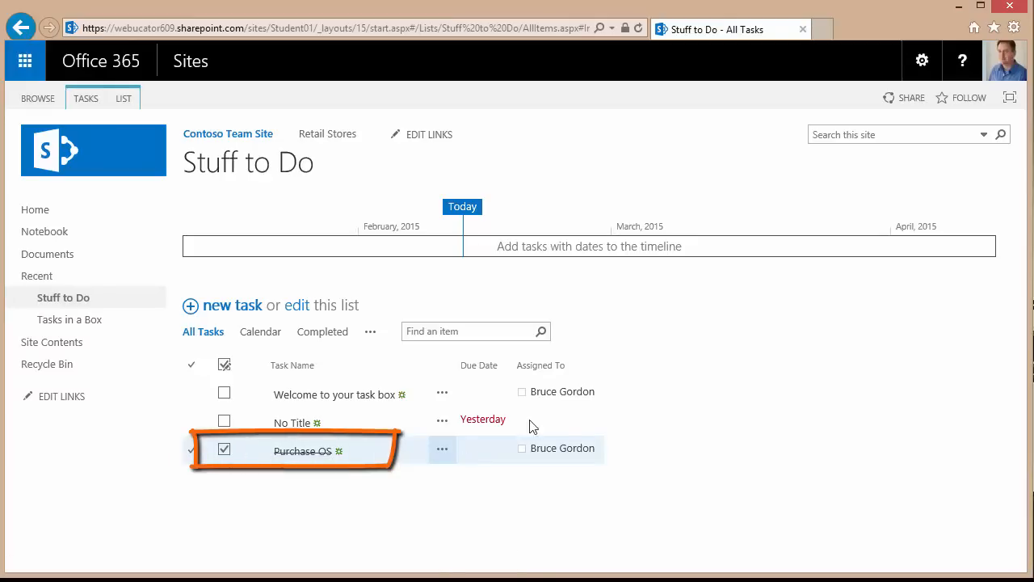
left_click(80, 326)
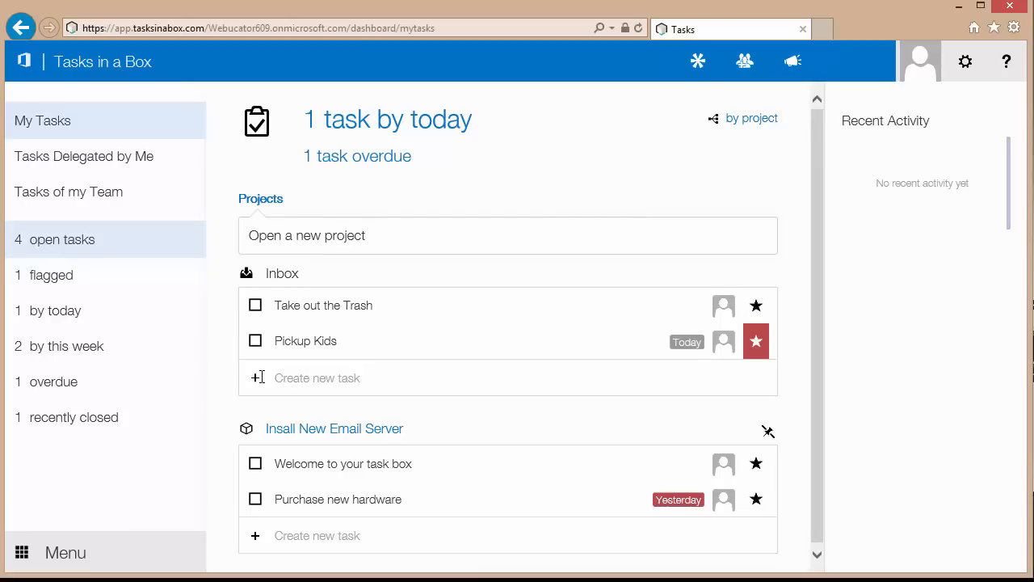
Filter Tasks in a Box to recently closed tasks, showing Purchase OS as Completed.
left_click(101, 423)
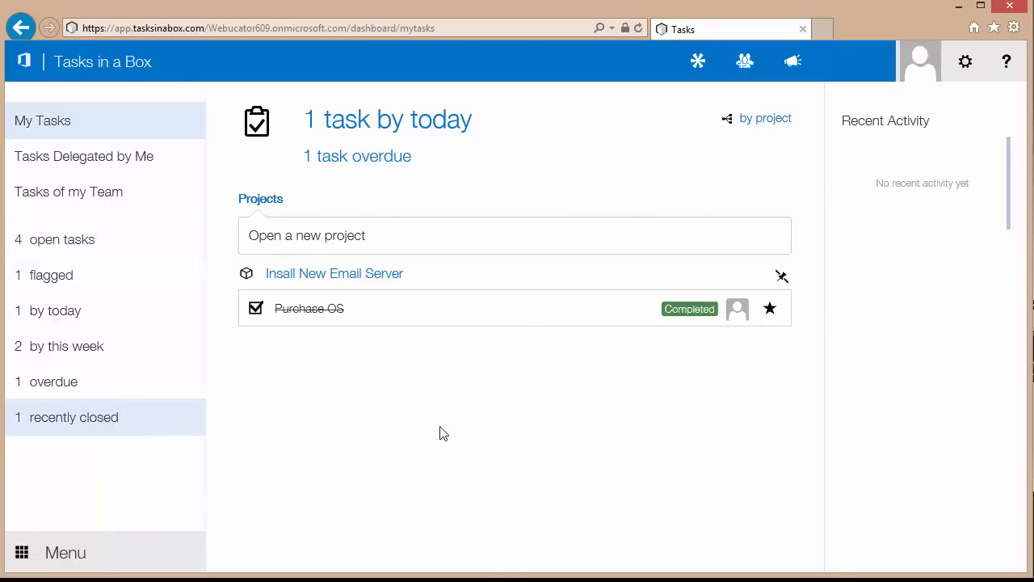